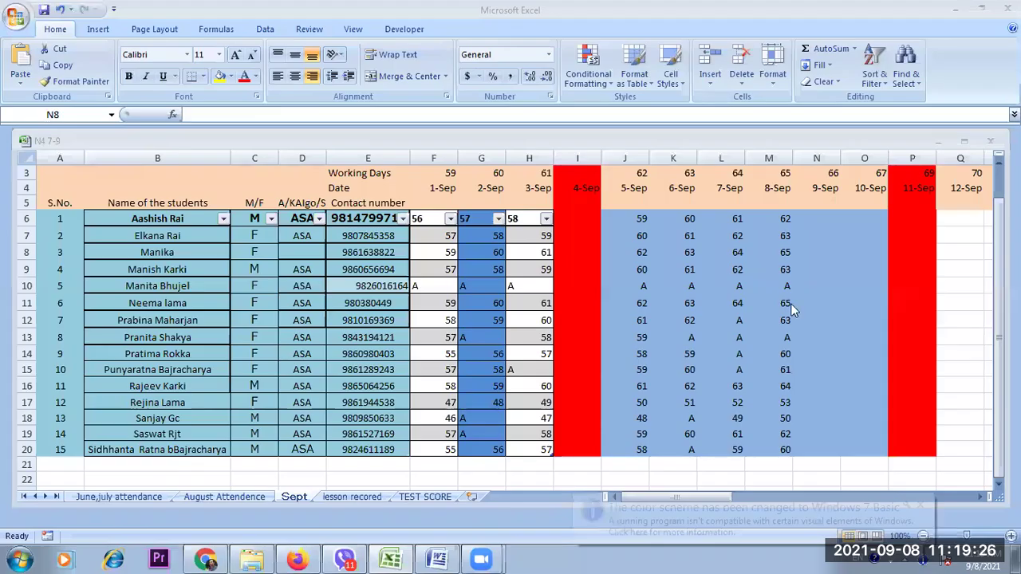
Minimize Excel's attendance sheet so the JLPT Nepal website's Important Notice comes to the front.
click(1003, 9)
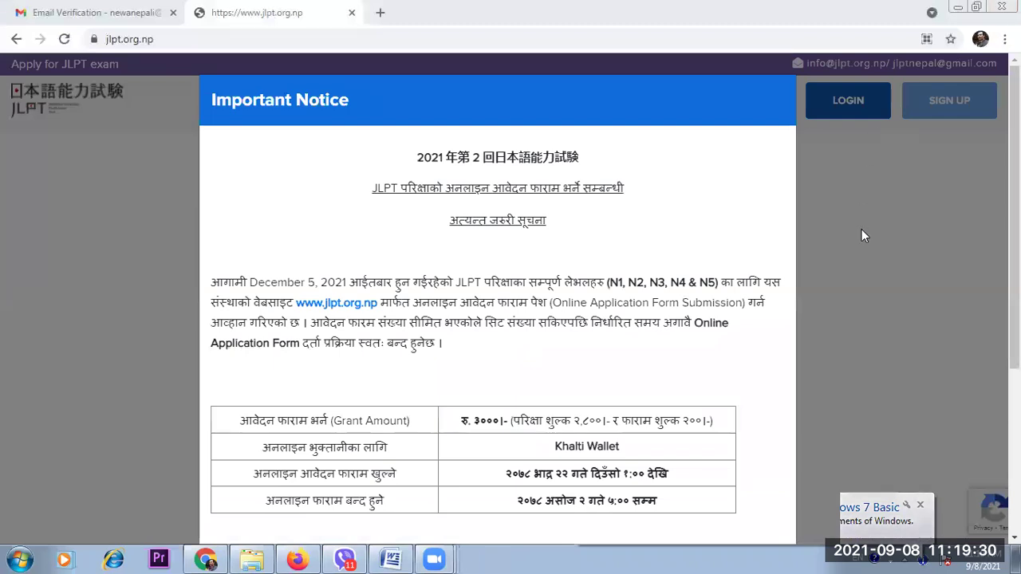
Reload jlpt.org.np, scroll through the Important Notice, and close it to reveal the home page.
click(556, 41)
key(Return)
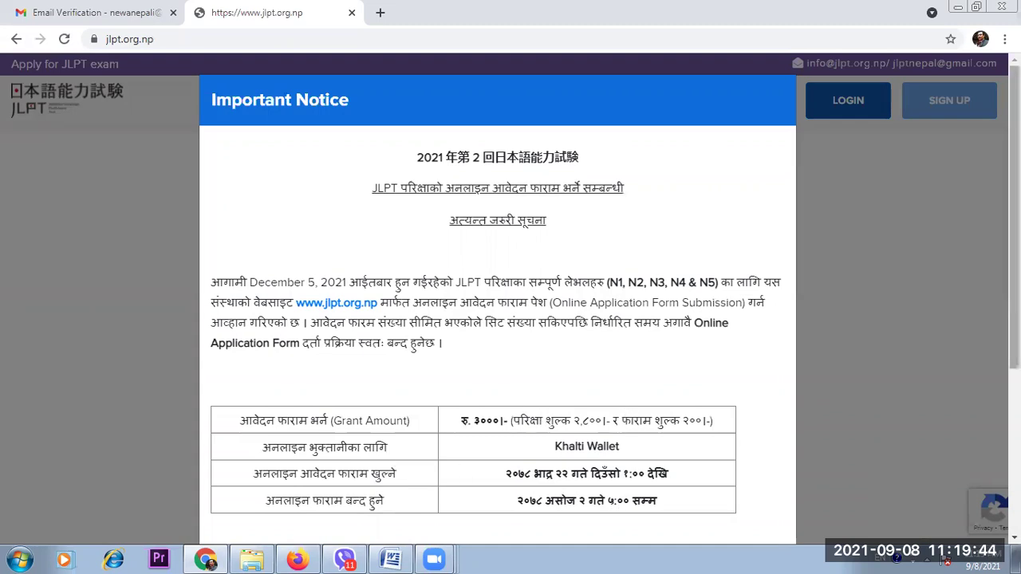
scroll(497, 319, down, 2)
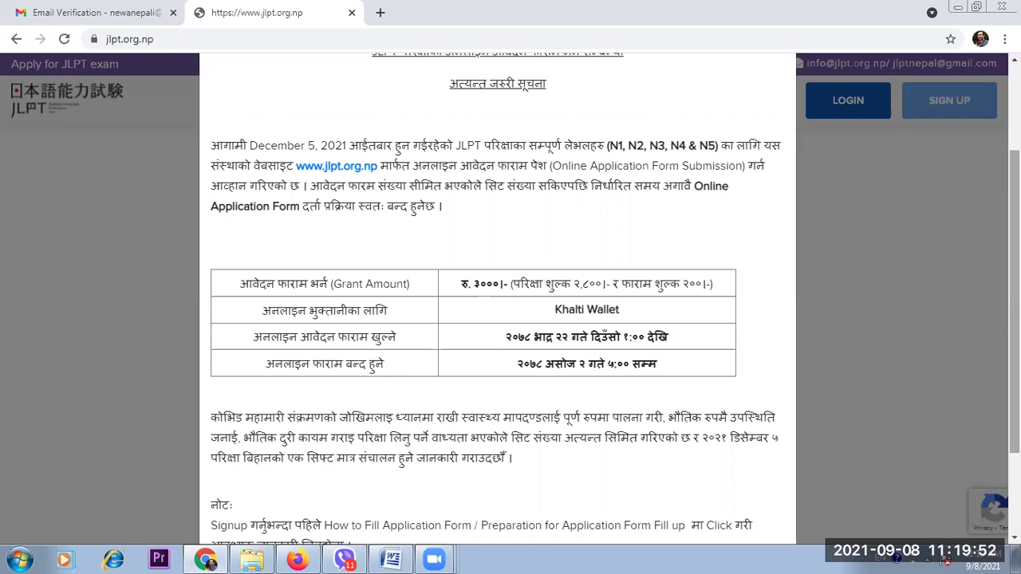
scroll(497, 318, down, 2)
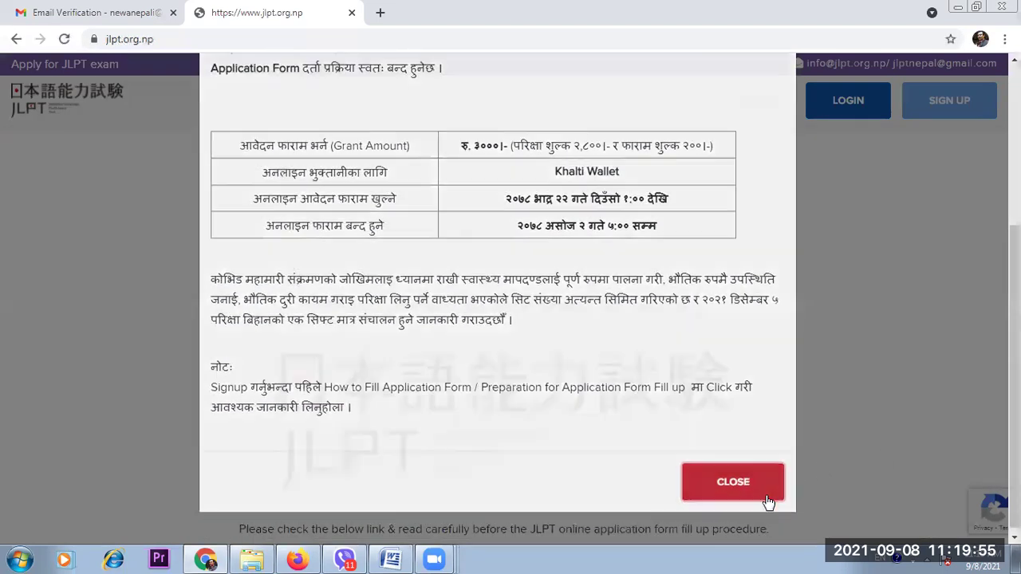
click(767, 502)
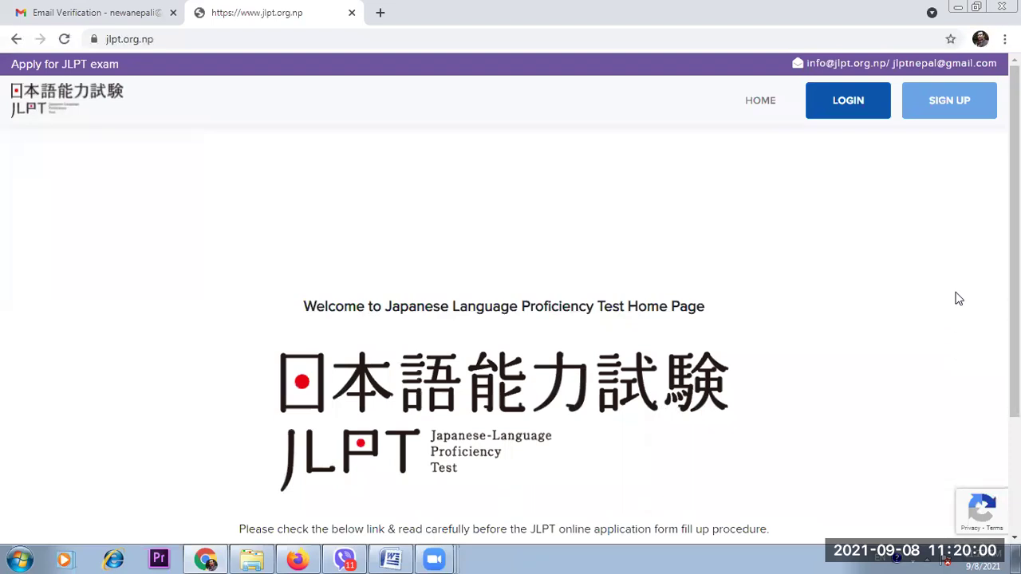
Go to the SIGN UP page and choose N4 as the test level being applied for.
click(947, 103)
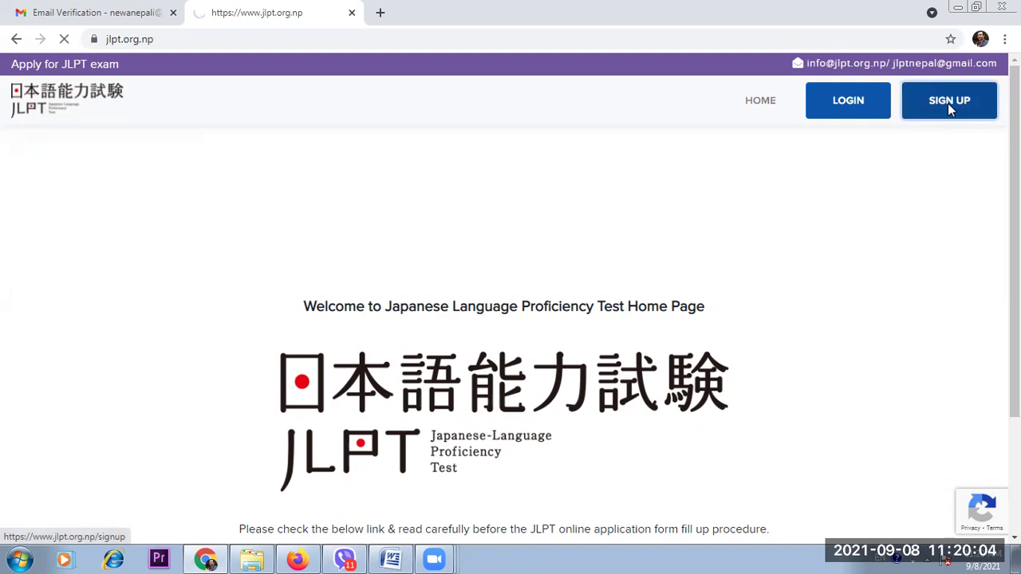
click(760, 333)
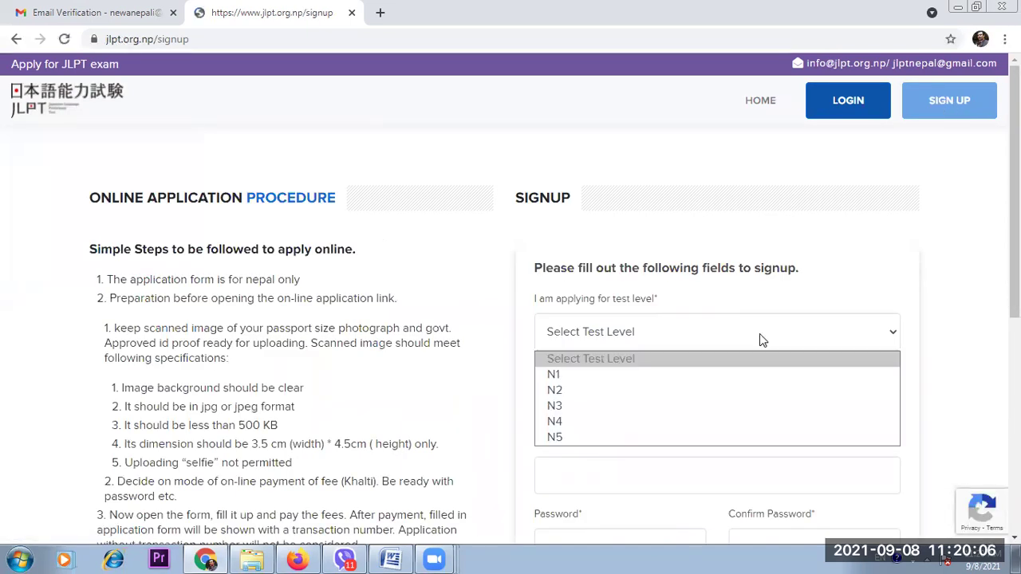
click(712, 421)
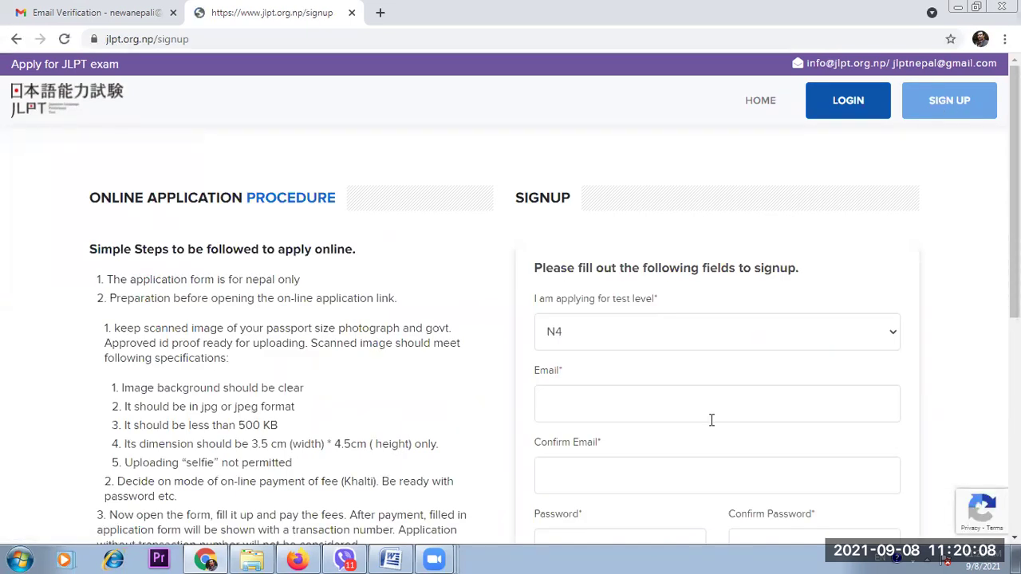
click(844, 336)
click(844, 335)
click(844, 336)
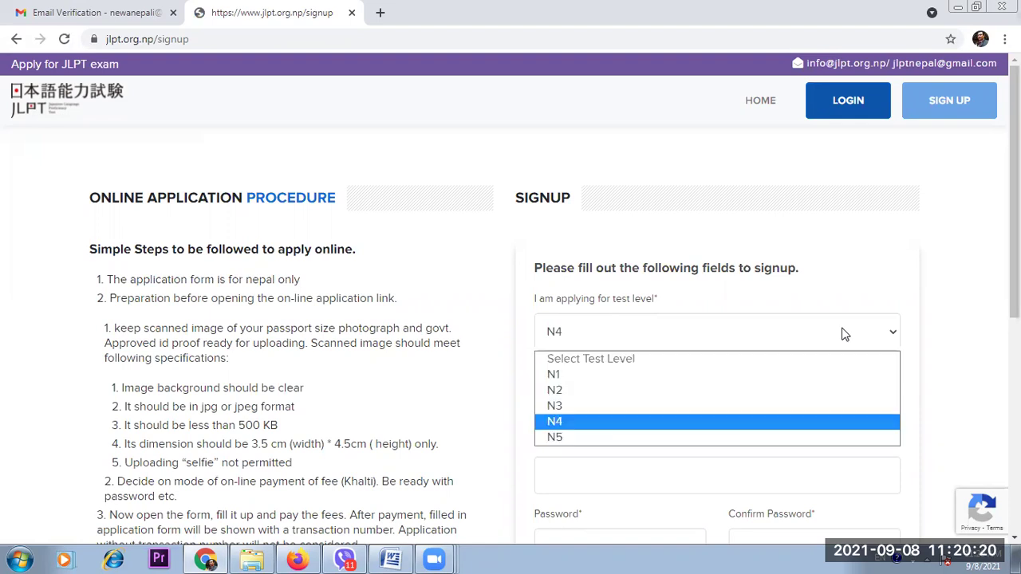
click(842, 335)
click(775, 404)
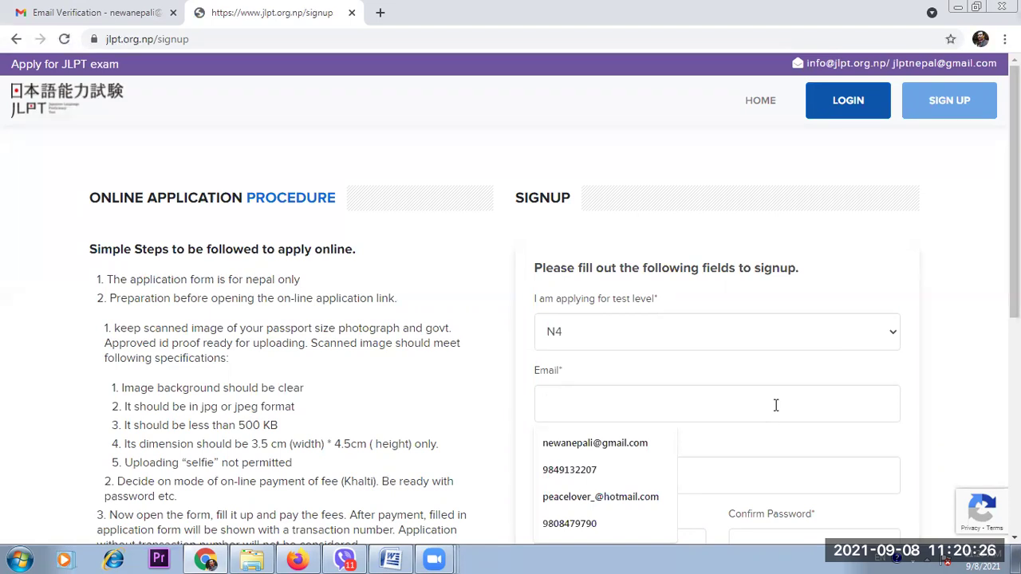
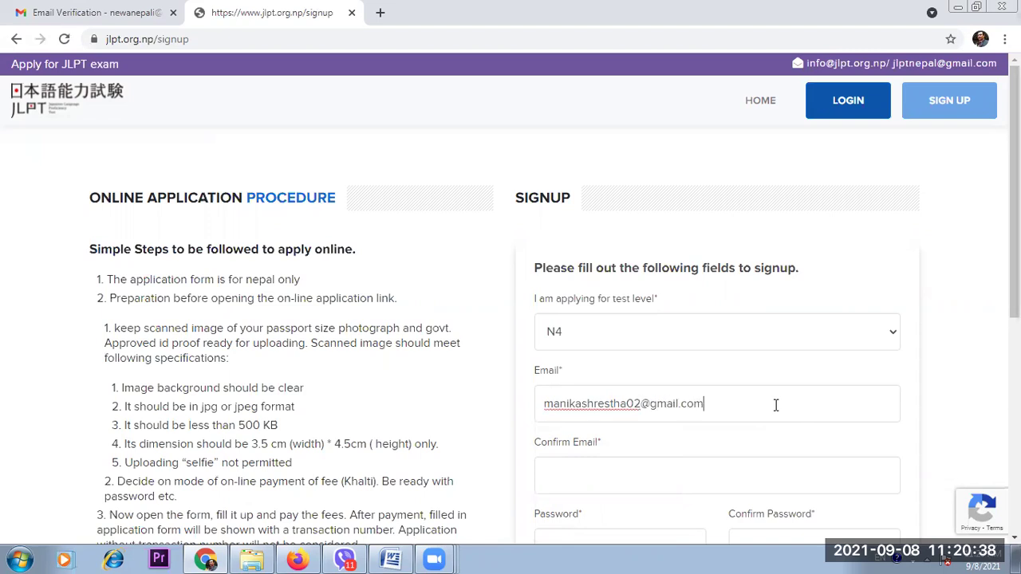
Enter the applicant's email address, then erase the phone digits mistakenly typed into Confirm Email.
click(778, 477)
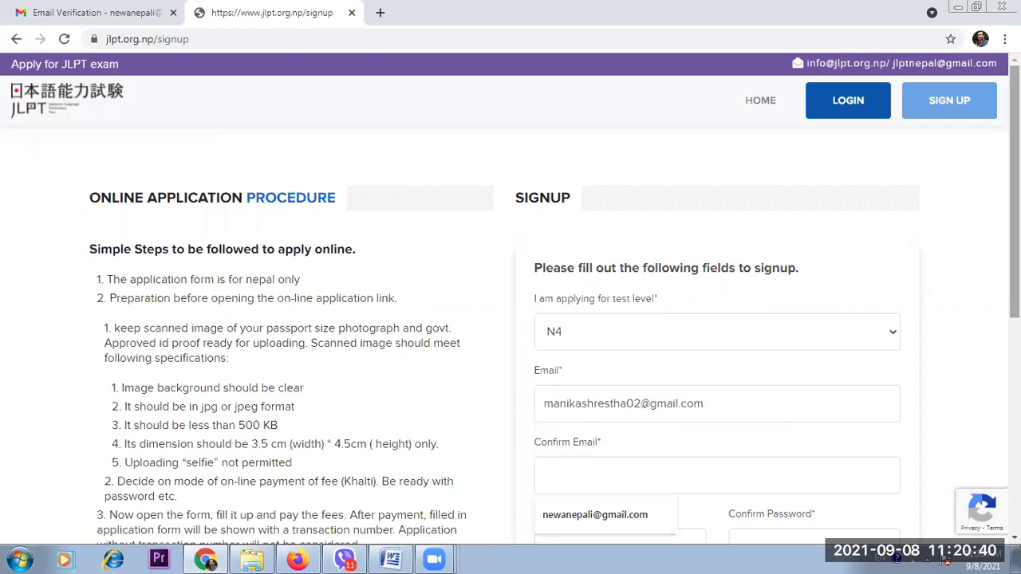
scroll(778, 477, down, 1)
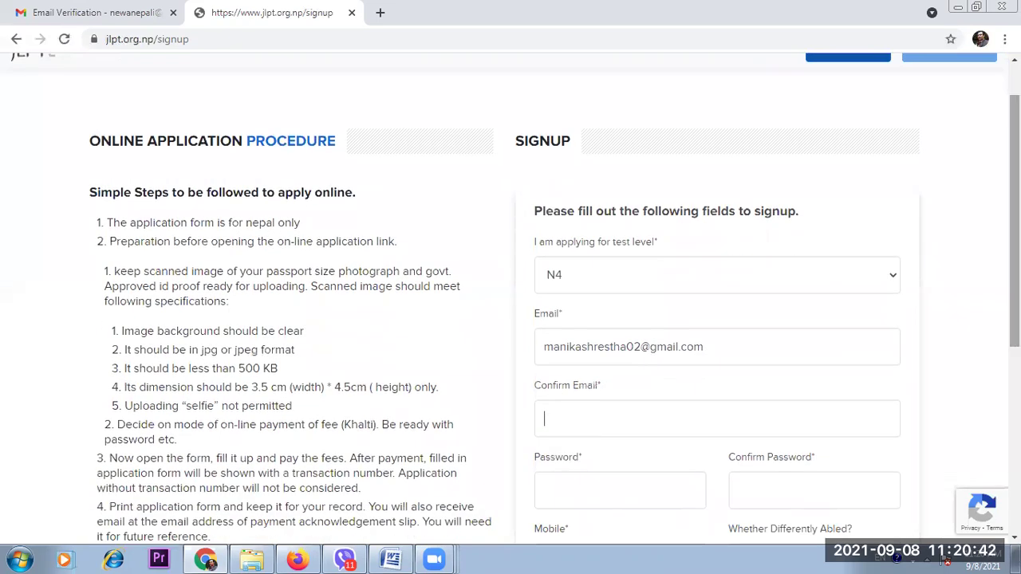
text(9)
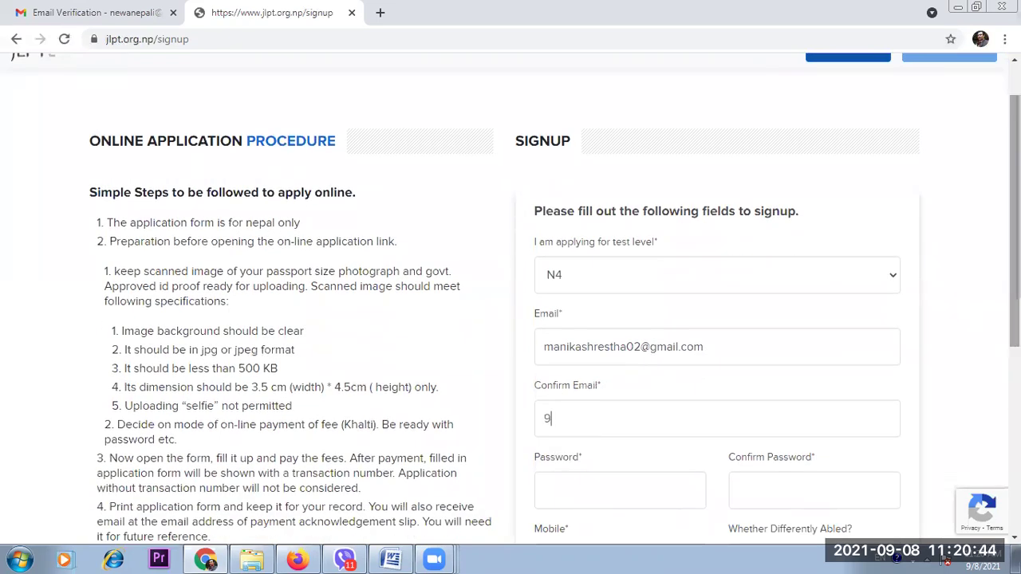
text(86)
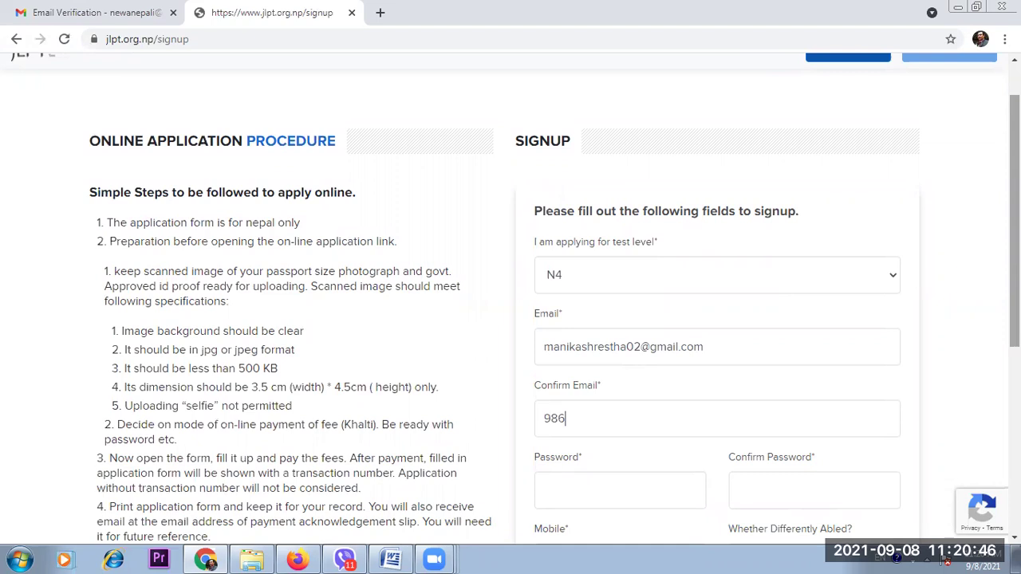
text(1)
text(6)
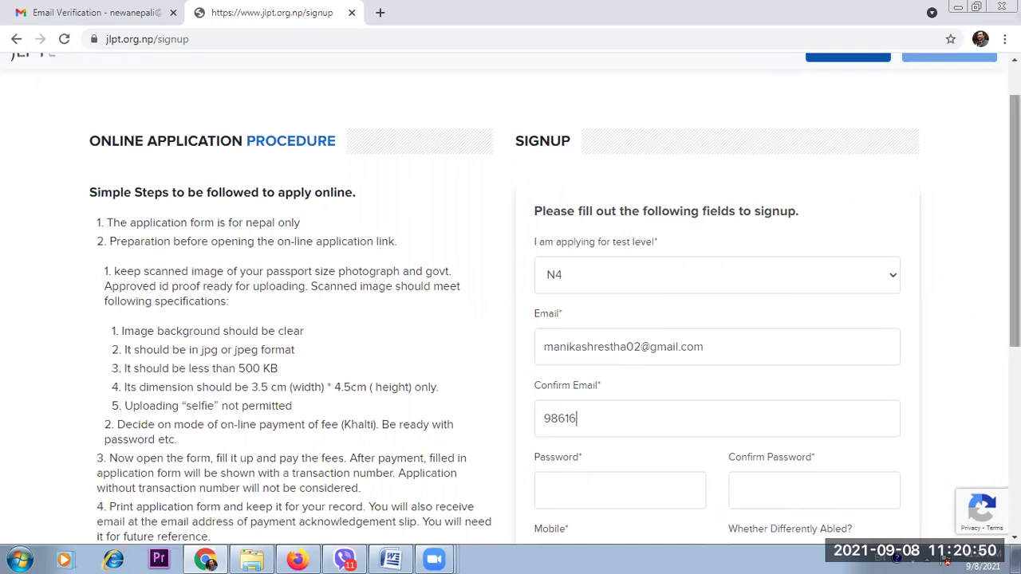
text(3)
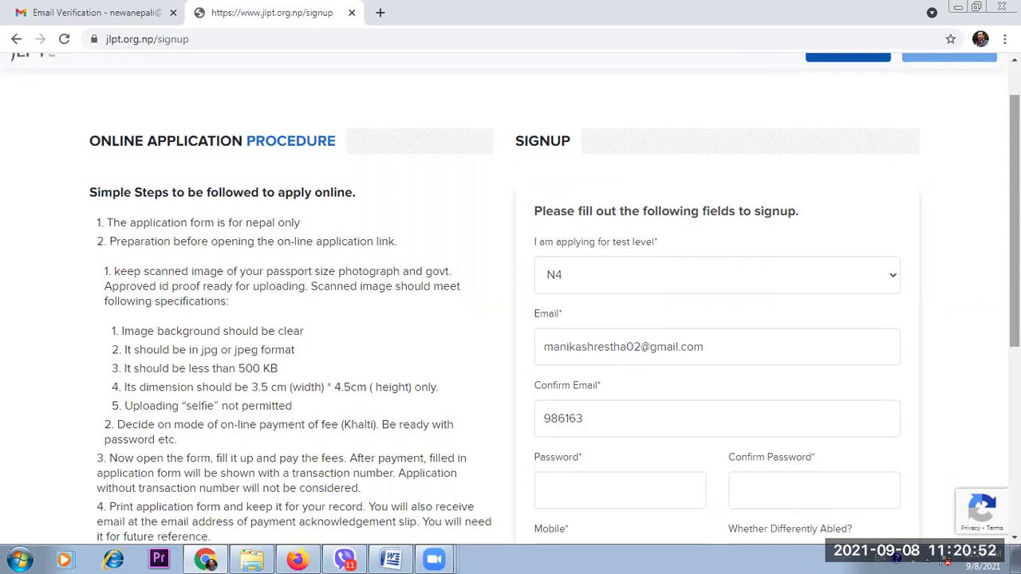
text(88)
key(BackSpace)
key(BackSpace)
key(BackSpace)
key(BackSpace)
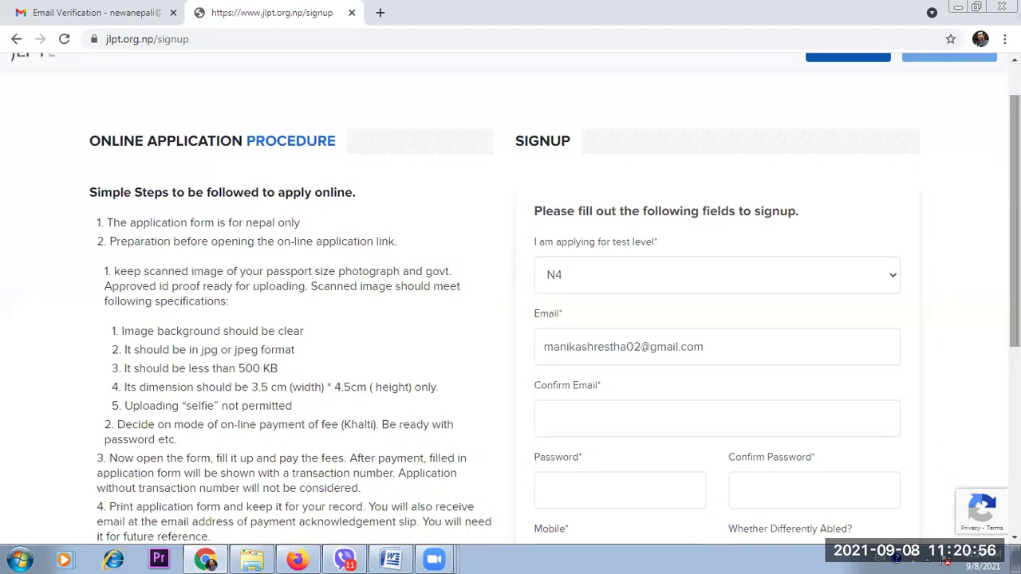
Copy the Email field's address into Confirm Email so both fields match.
text(man)
drag(724, 349, 539, 346)
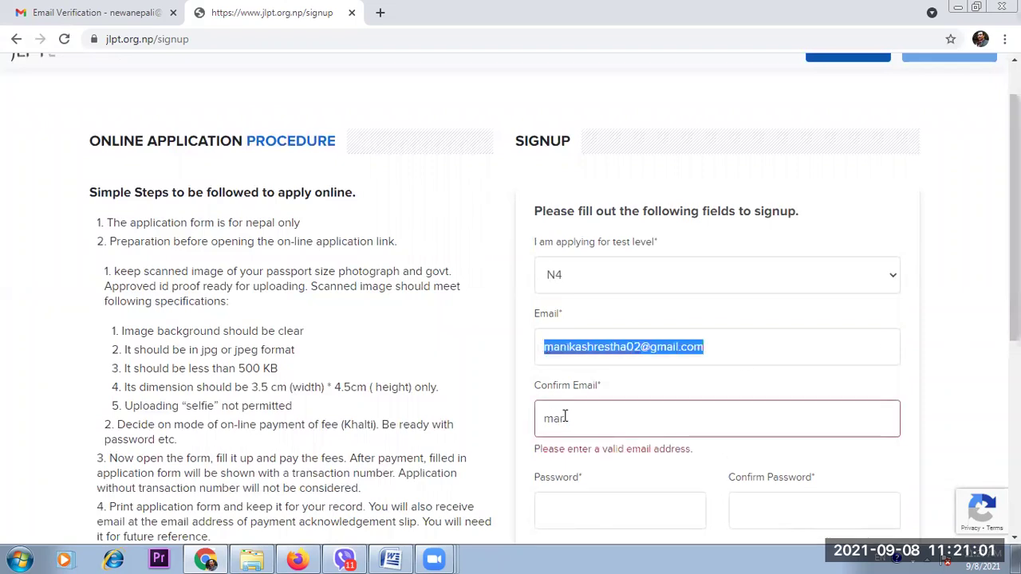
drag(568, 419, 532, 423)
key(BackSpace)
key(ctrl+v)
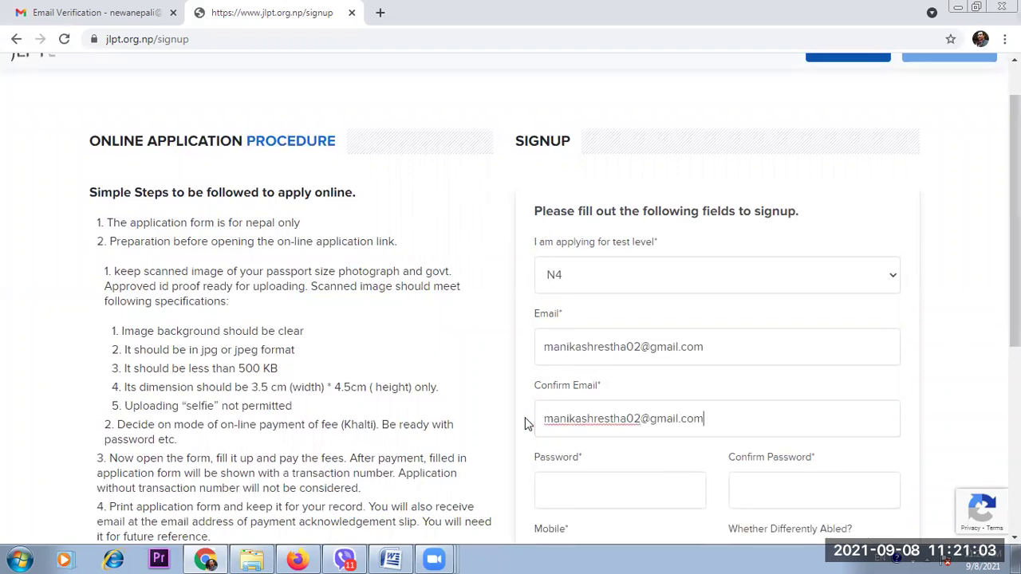
Type the account password into Password and re-enter it in Confirm Password.
click(643, 492)
text(aa)
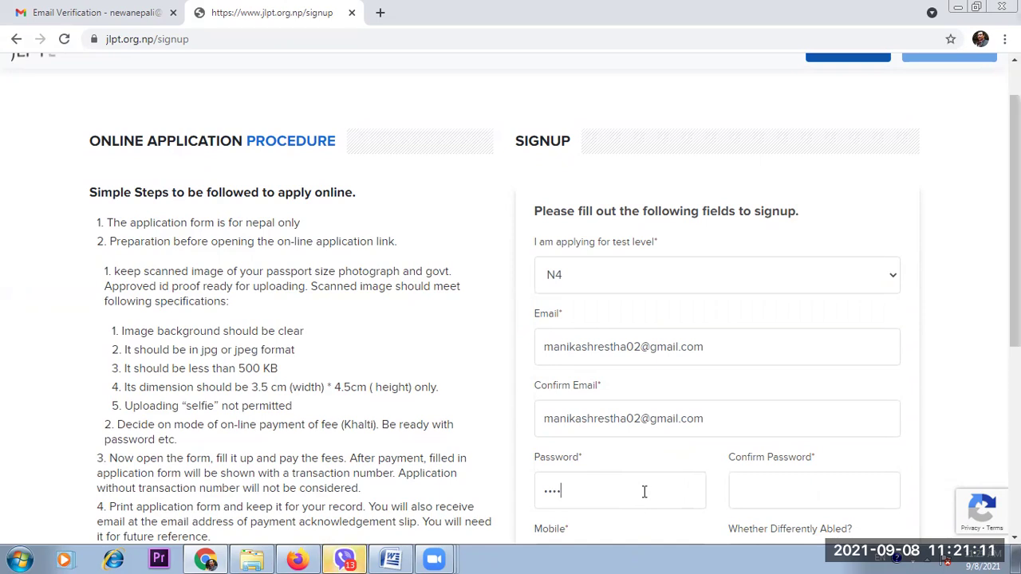
text(a)
text(a)
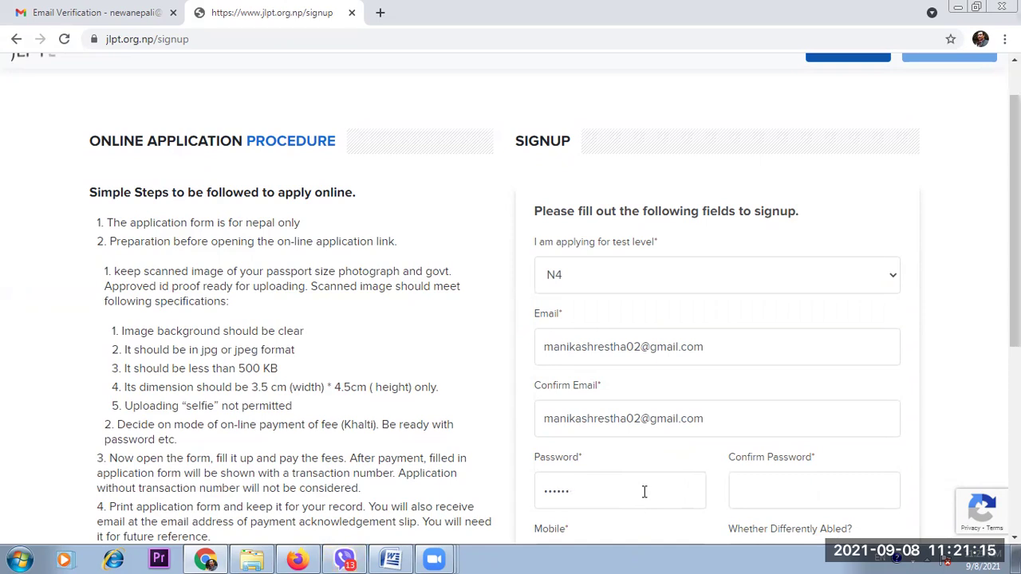
text(aa)
click(764, 491)
text(aa)
text(aa)
text(aa)
text(a)
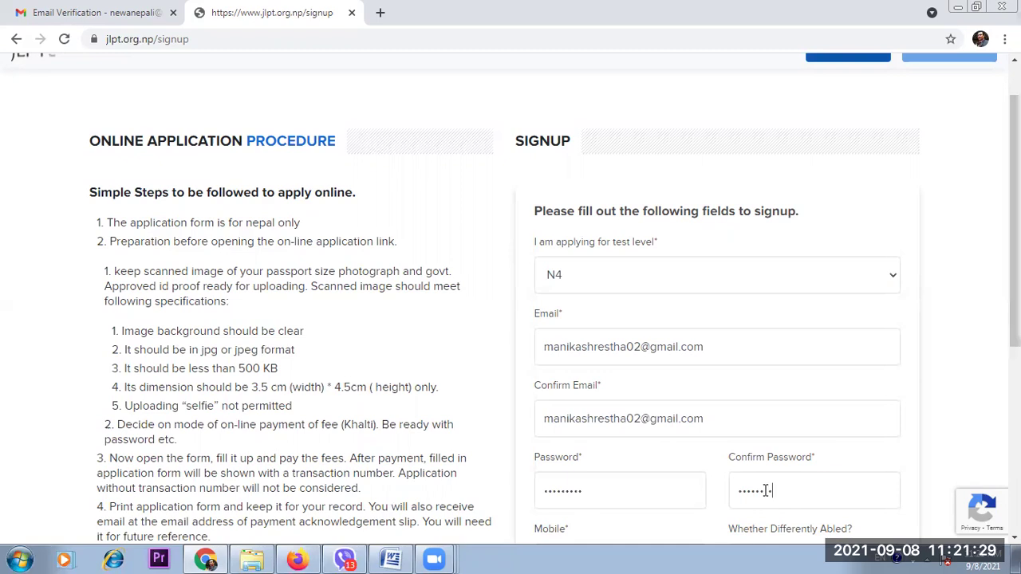
text(aaa)
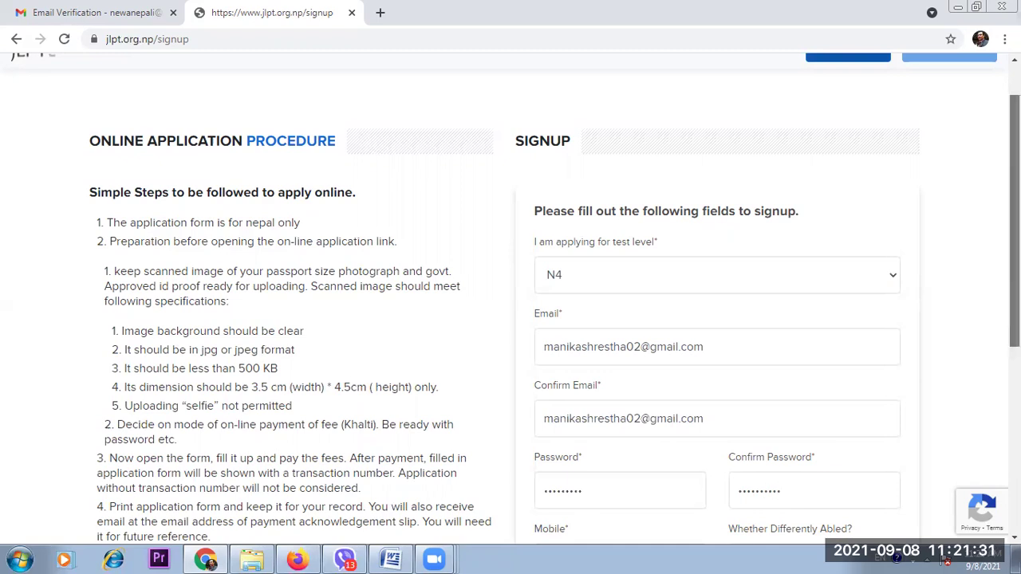
Enter the applicant's mobile number and tick the Rs. 200 form-charge agreement checkbox.
scroll(504, 317, down, 2)
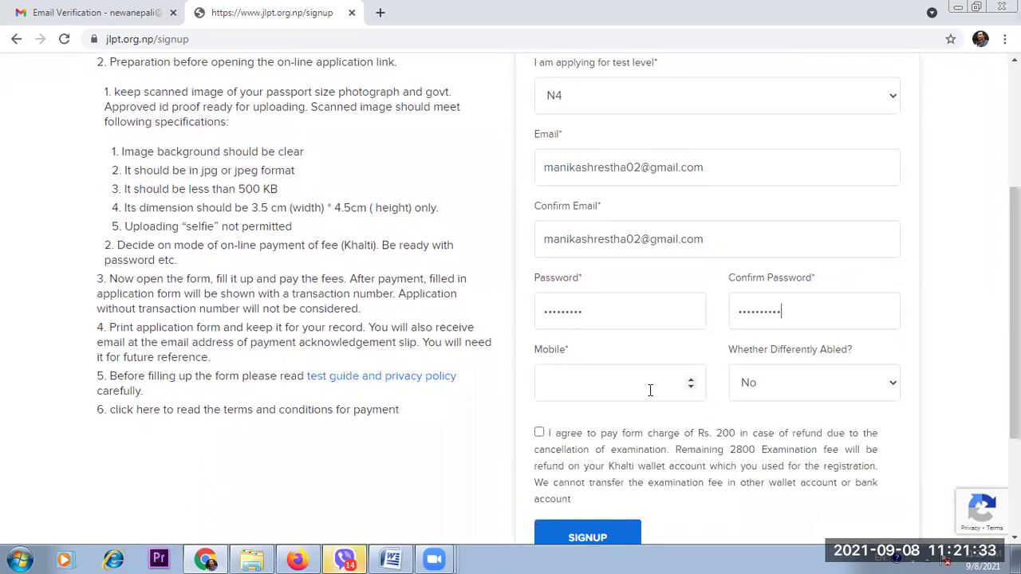
click(649, 389)
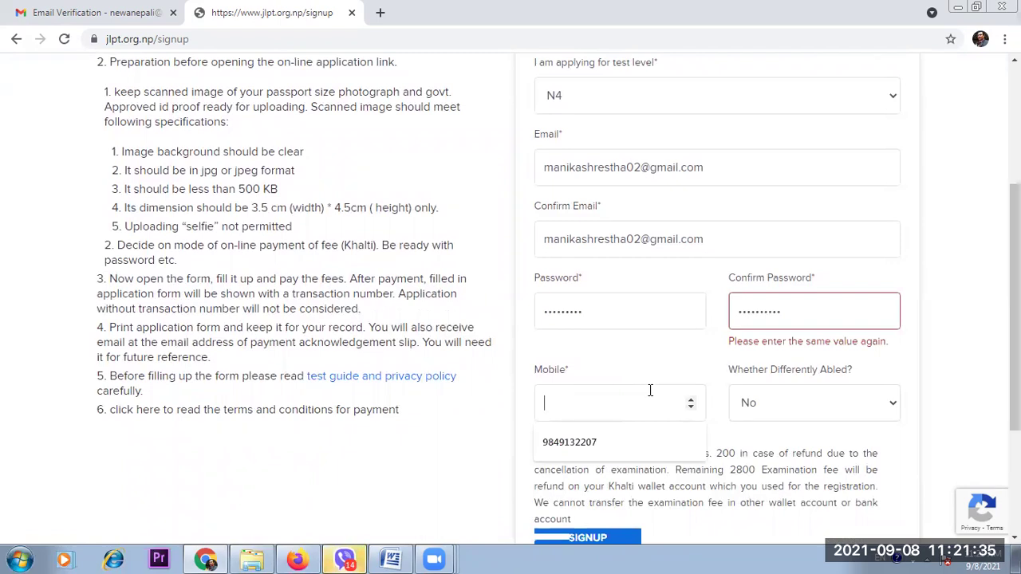
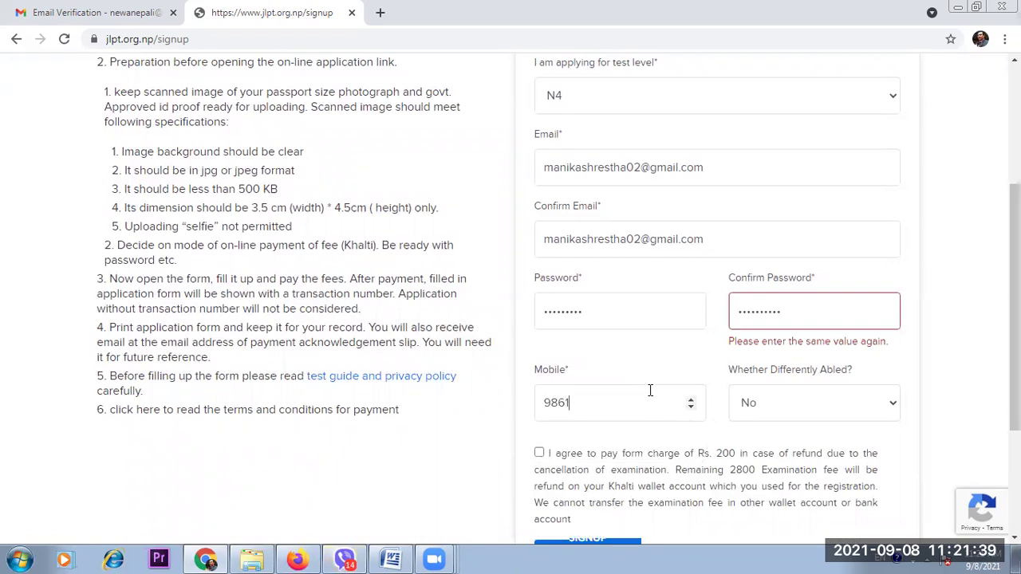
scroll(1015, 319, down, 2)
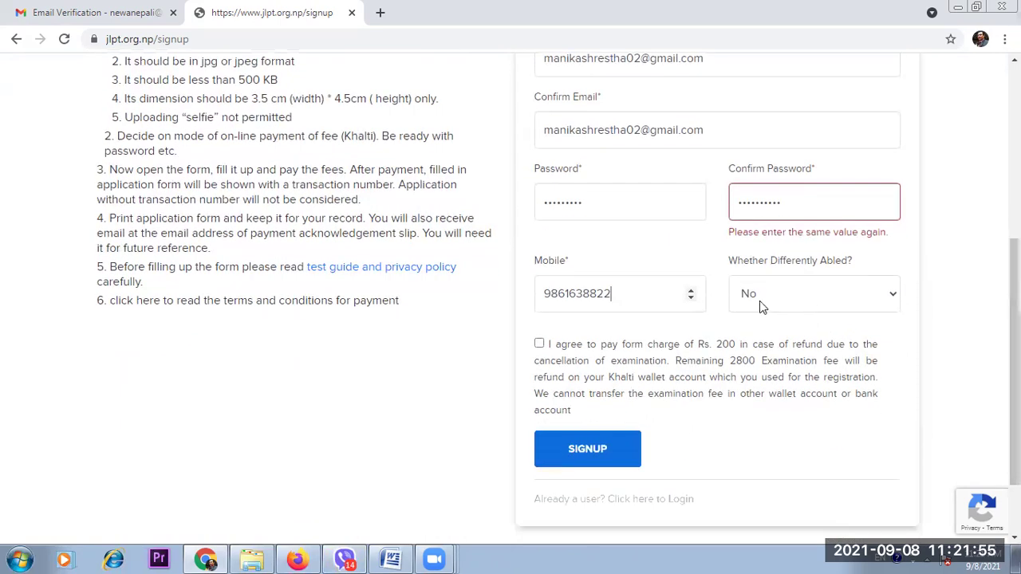
click(539, 343)
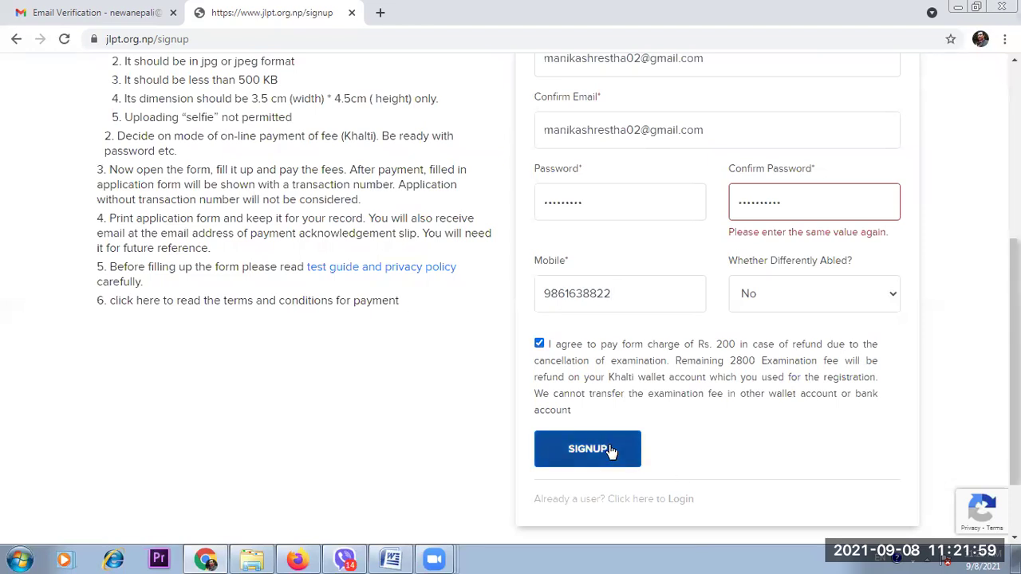